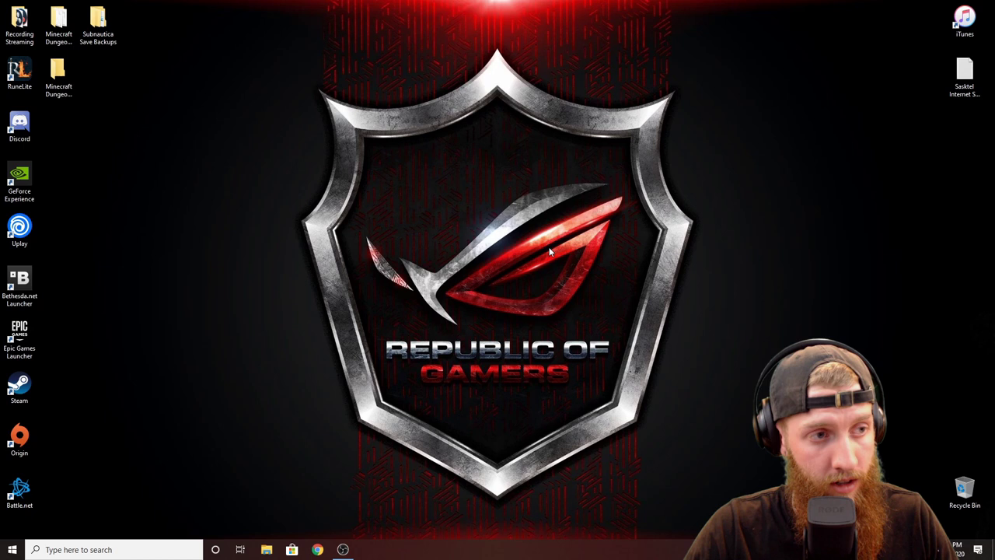
Step: Open a new File Explorer window at the %appdata% (AppData Roaming) folder
{"action": "left_click", "coordinate": [266, 549]}
{"action": "left_click", "coordinate": [378, 229]}
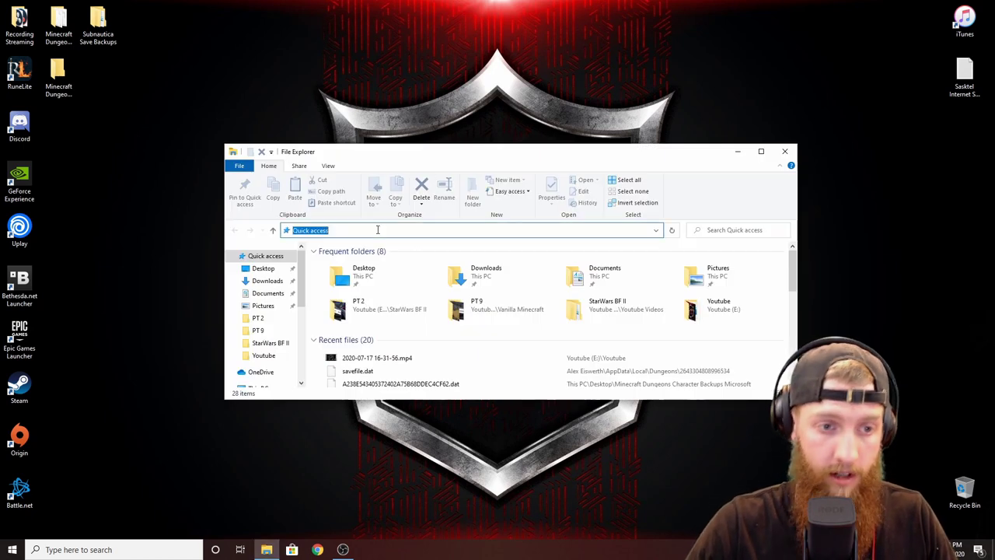
{"action": "type", "text": "%ap"}
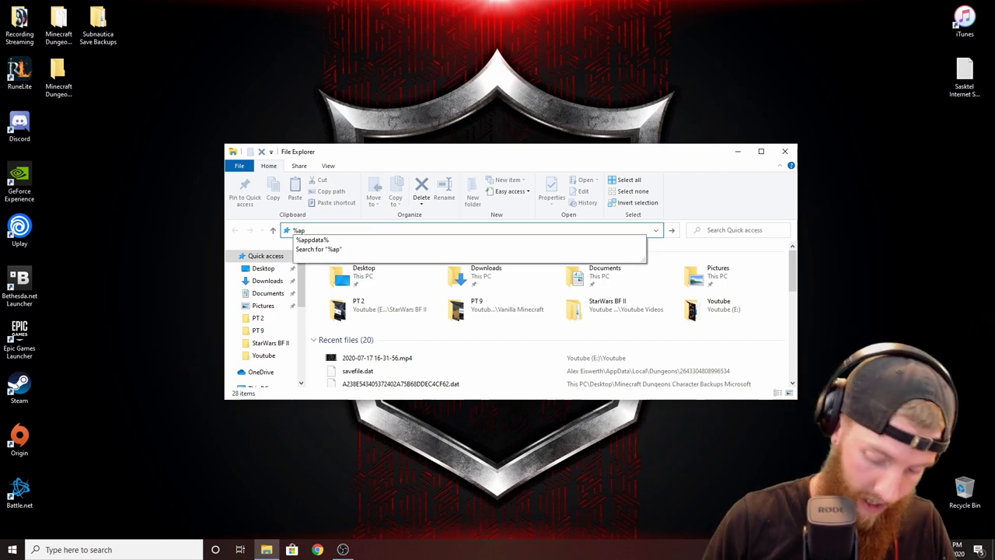
{"action": "key", "text": "Down"}
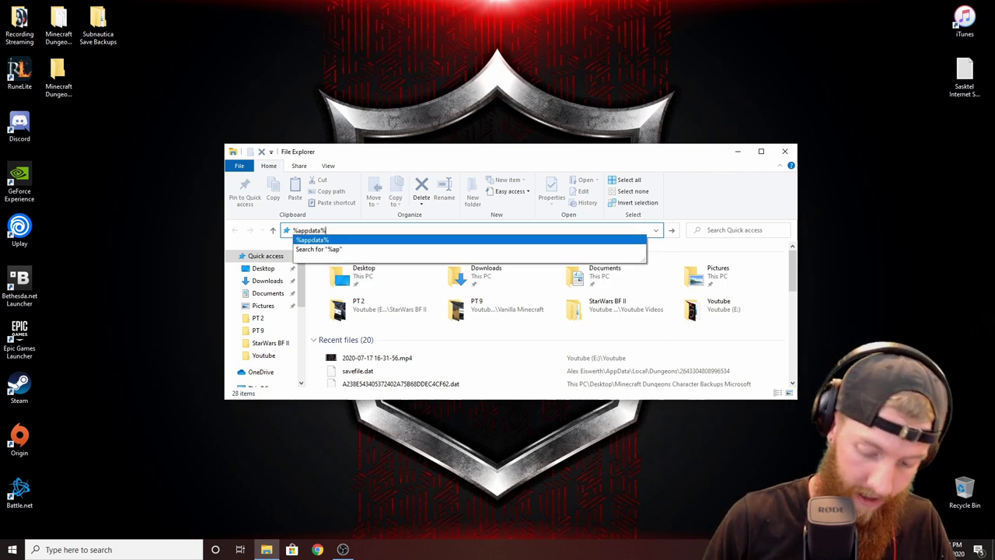
{"action": "key", "text": "Return"}
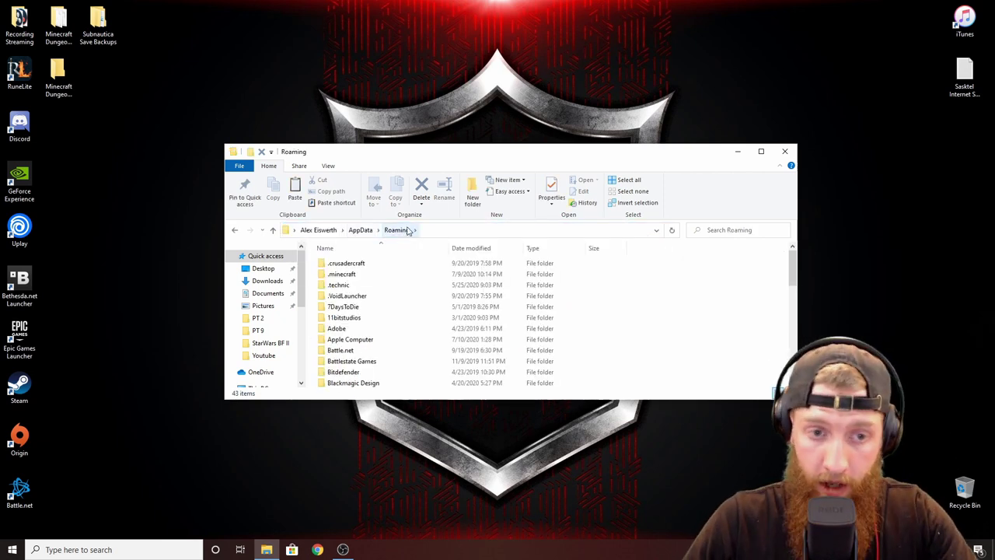
Step: Maximize the window and go up to AppData, then into Local > Dungeons
{"action": "left_click", "coordinate": [760, 151]}
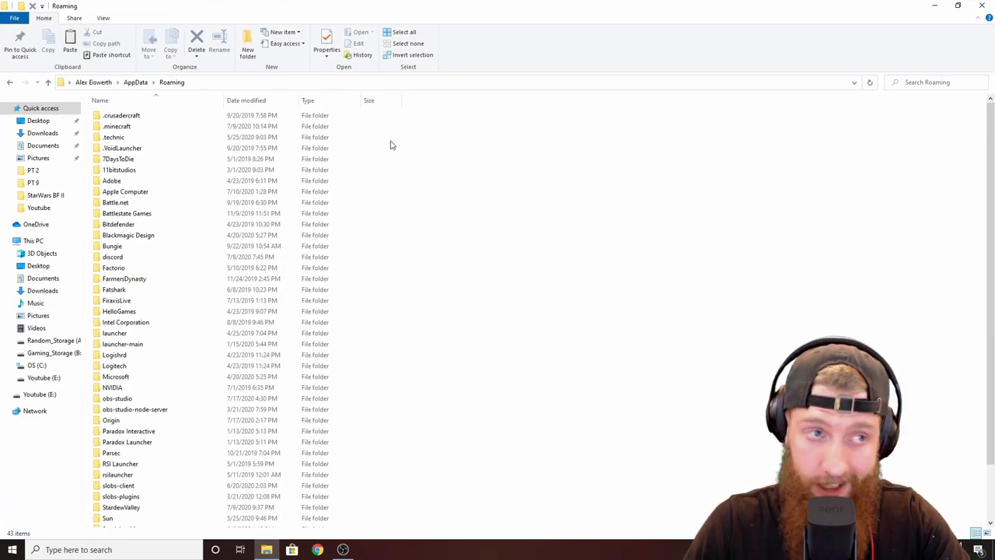
{"action": "left_click", "coordinate": [137, 82]}
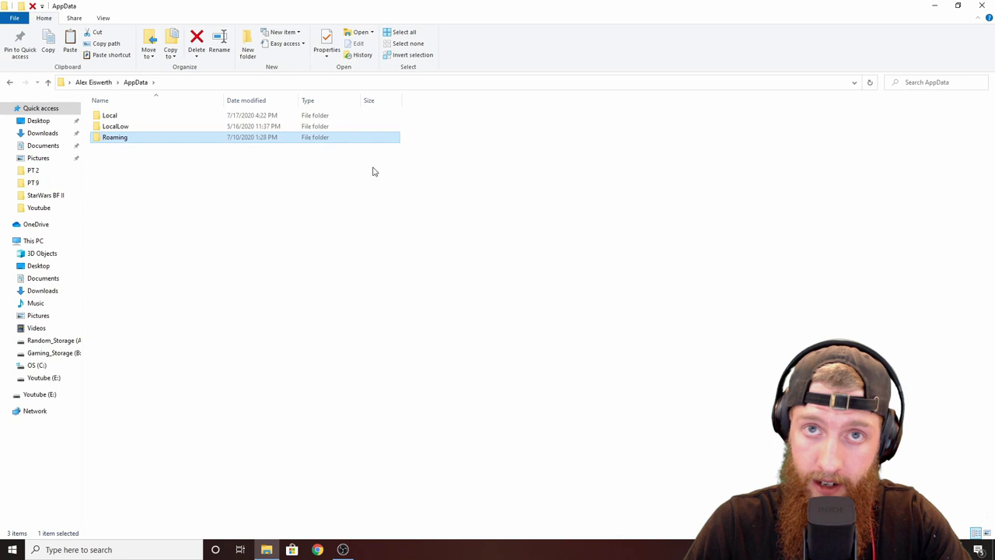
{"action": "double_click", "coordinate": [156, 121]}
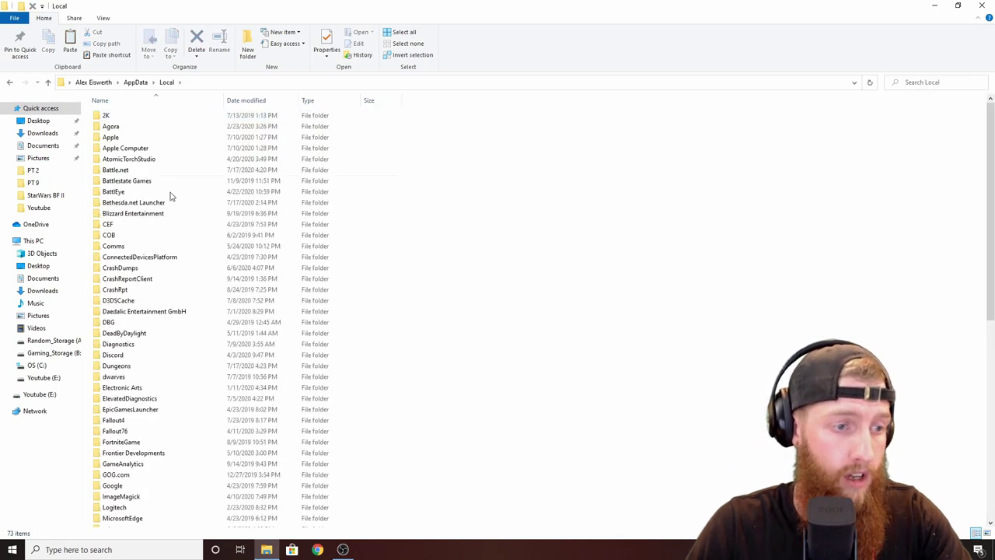
{"action": "double_click", "coordinate": [143, 366]}
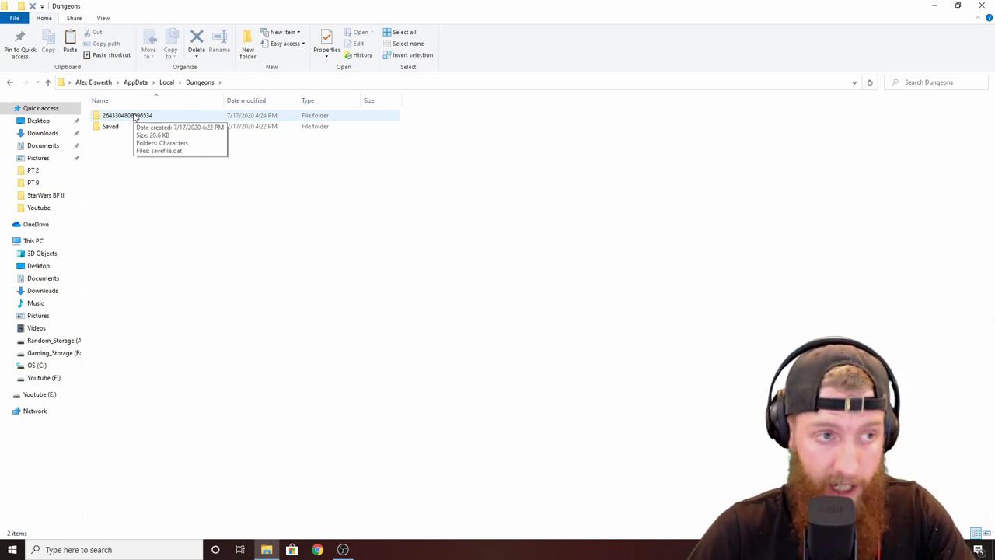
Step: Open the numbered account folder's Characters folder and select both character .dat files
{"action": "double_click", "coordinate": [134, 116]}
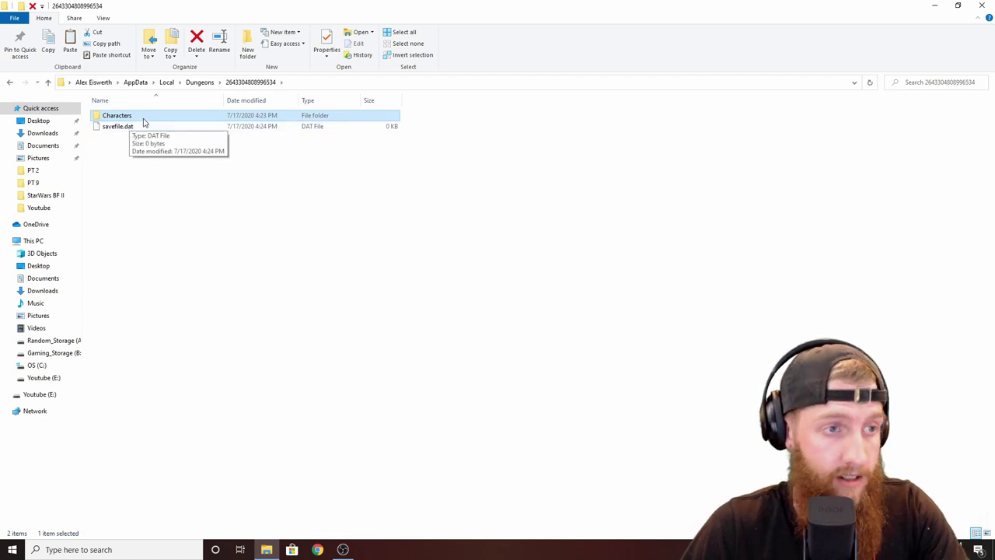
{"action": "double_click", "coordinate": [146, 118]}
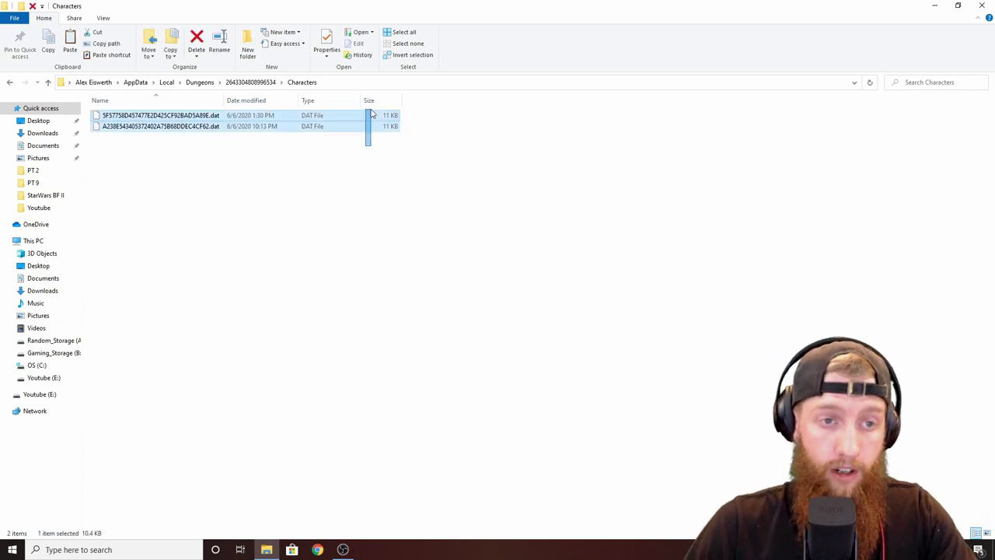
{"action": "left_click_drag", "start_coordinate": [364, 147], "coordinate": [381, 116]}
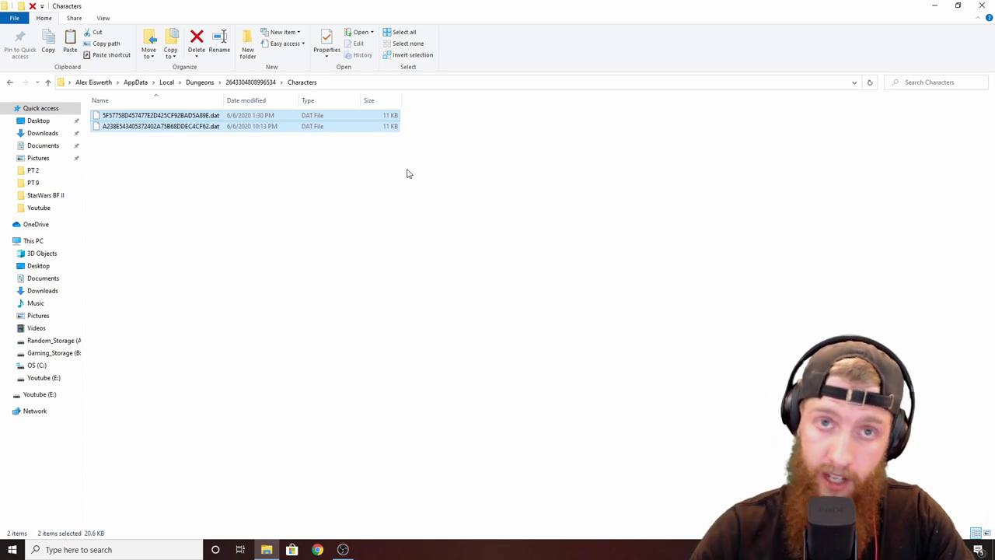
{"action": "left_click_drag", "start_coordinate": [381, 151], "coordinate": [396, 117]}
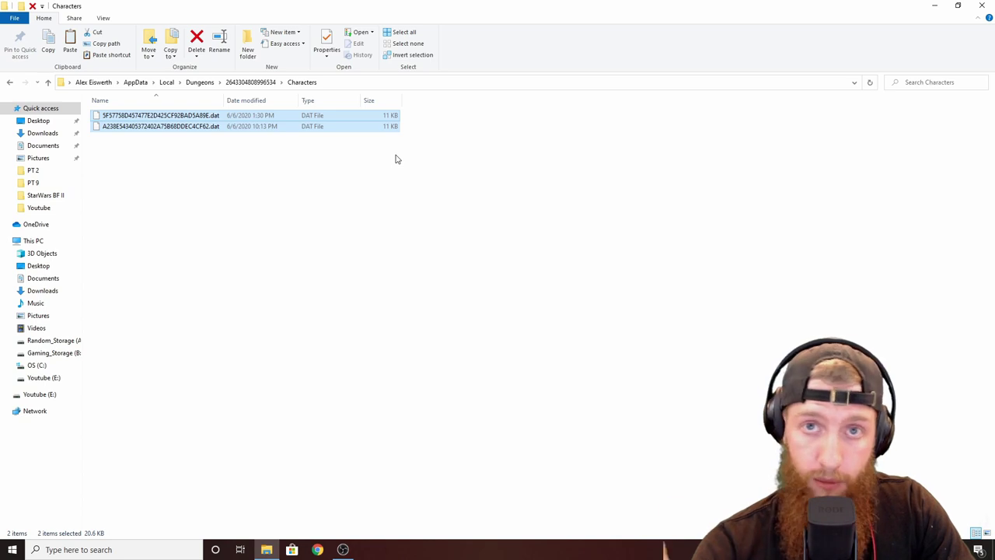
Step: Copy both selected character .dat files and minimize Explorer
{"action": "right_click", "coordinate": [363, 126]}
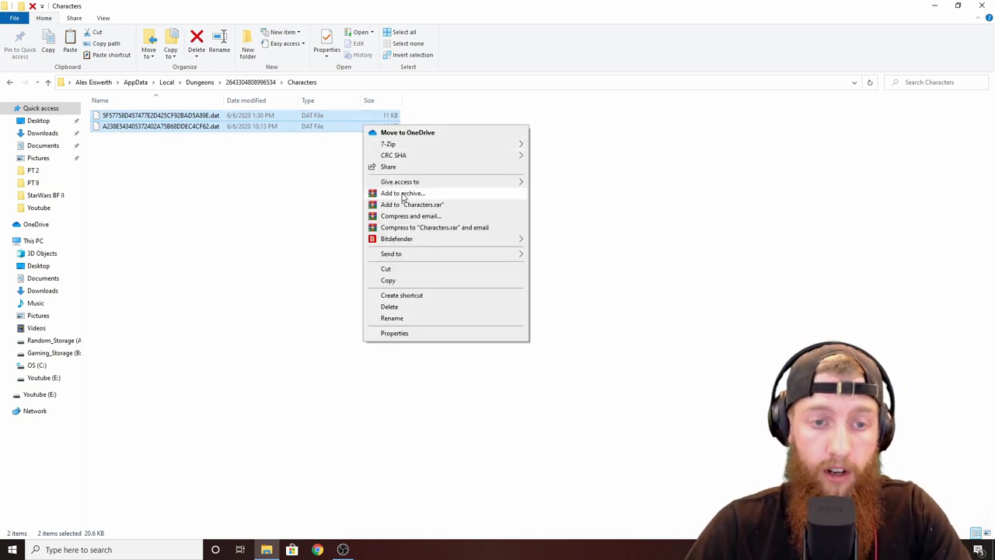
{"action": "left_click", "coordinate": [401, 281]}
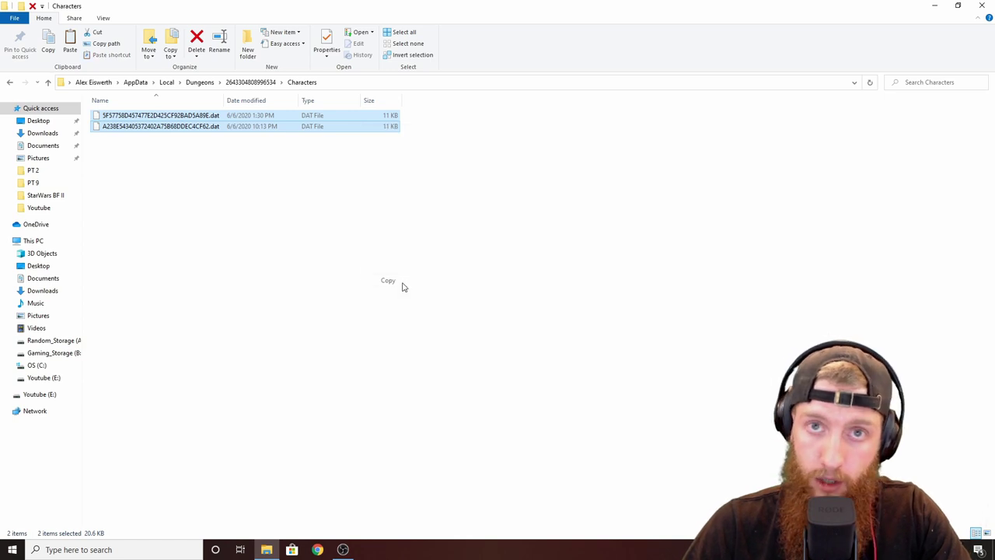
{"action": "left_click", "coordinate": [934, 6]}
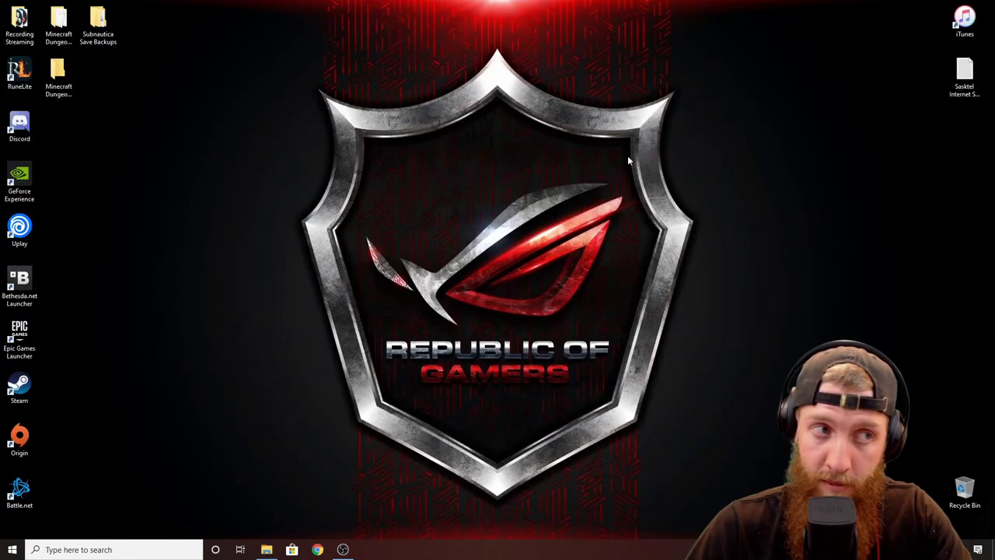
Step: Paste the two .dat files into the desktop's Minecraft Dungeons Launcher Backups folder, then close it
{"action": "double_click", "coordinate": [71, 87]}
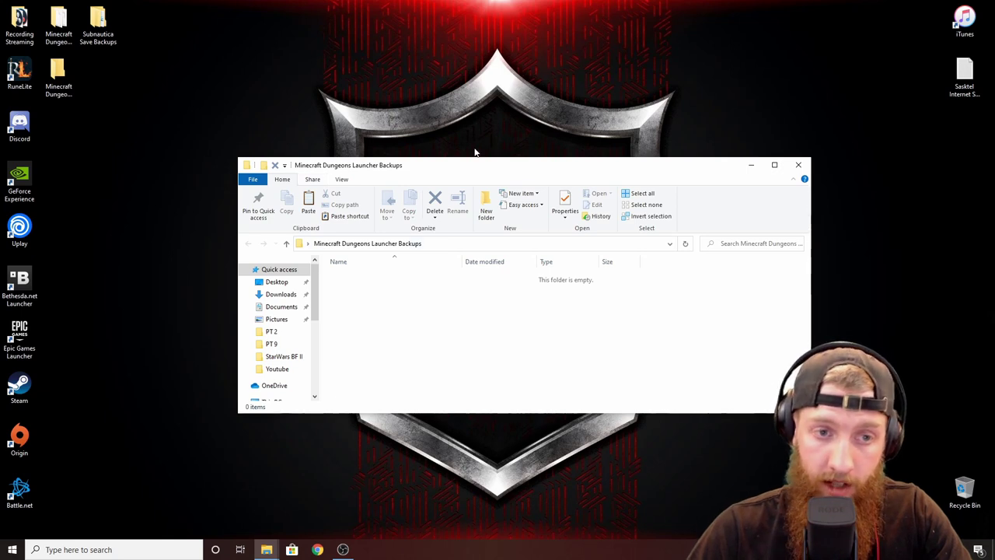
{"action": "right_click", "coordinate": [451, 340]}
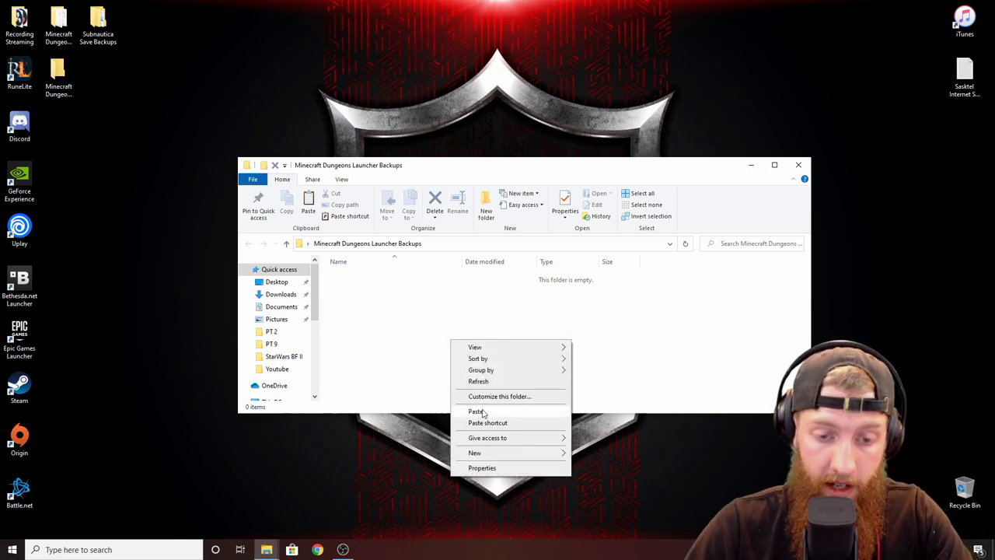
{"action": "left_click", "coordinate": [481, 412]}
{"action": "left_click", "coordinate": [494, 348]}
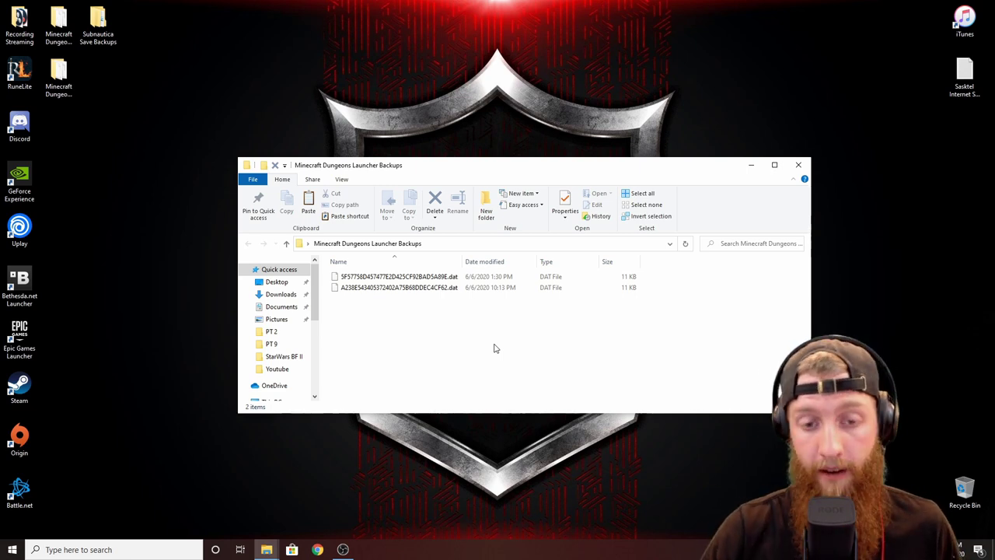
{"action": "left_click", "coordinate": [793, 168]}
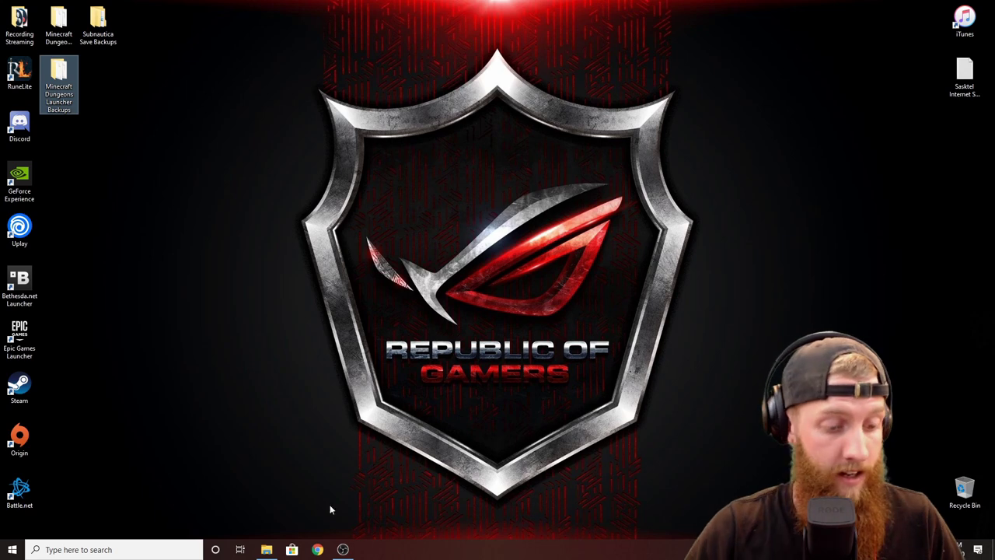
Step: Close the launcher Characters window and open a fresh Explorer at %appdata%
{"action": "key", "text": "alt+Tab"}
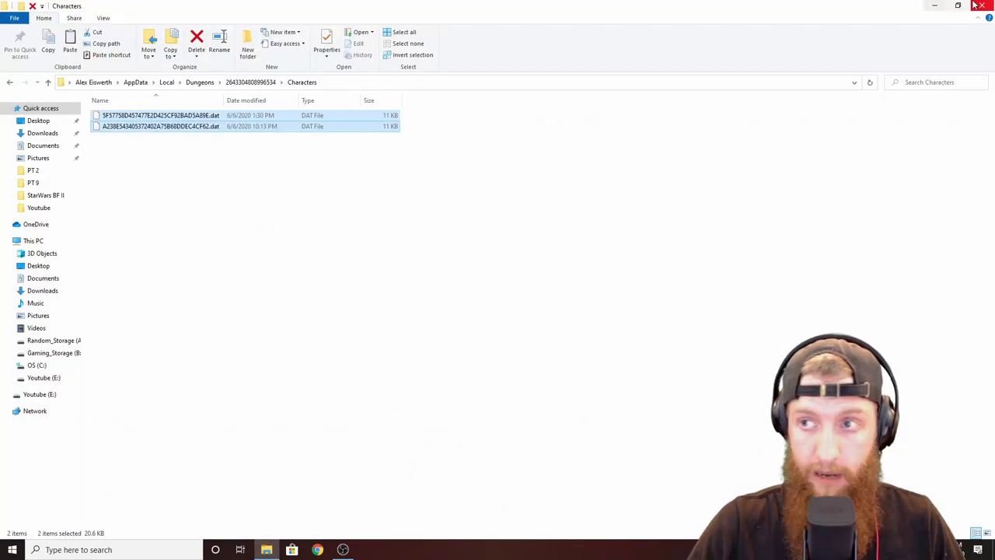
{"action": "left_click", "coordinate": [978, 6]}
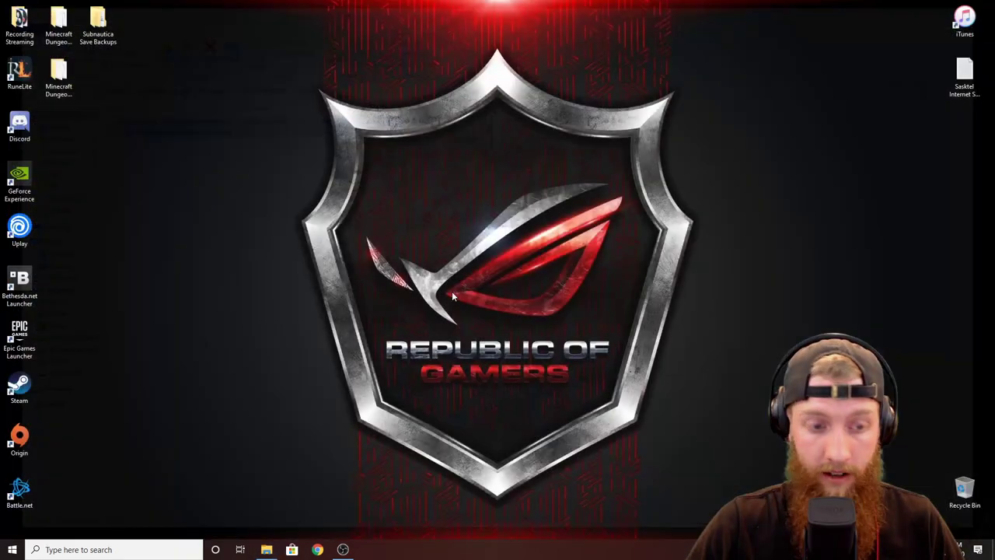
{"action": "left_click", "coordinate": [267, 550]}
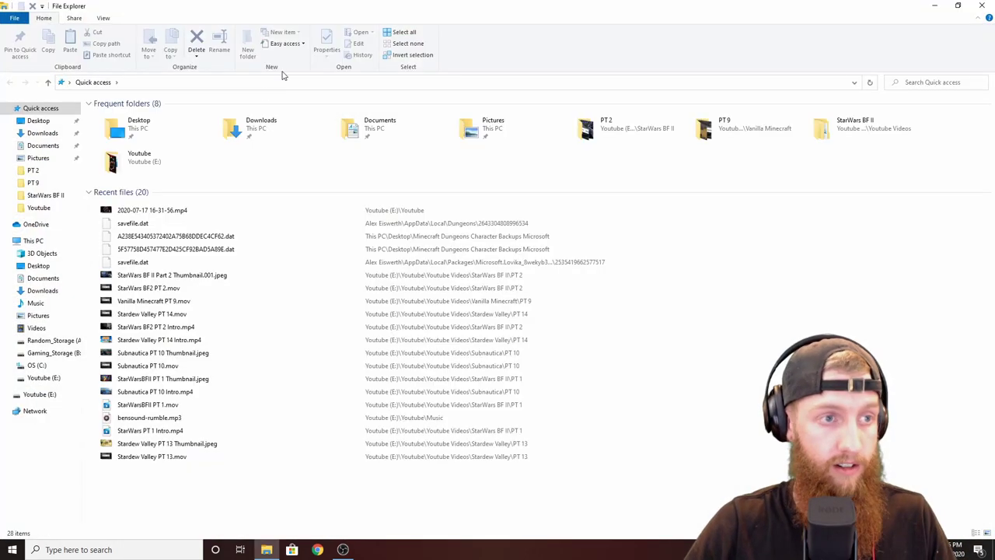
{"action": "left_click", "coordinate": [236, 84]}
{"action": "type", "text": "%appd"}
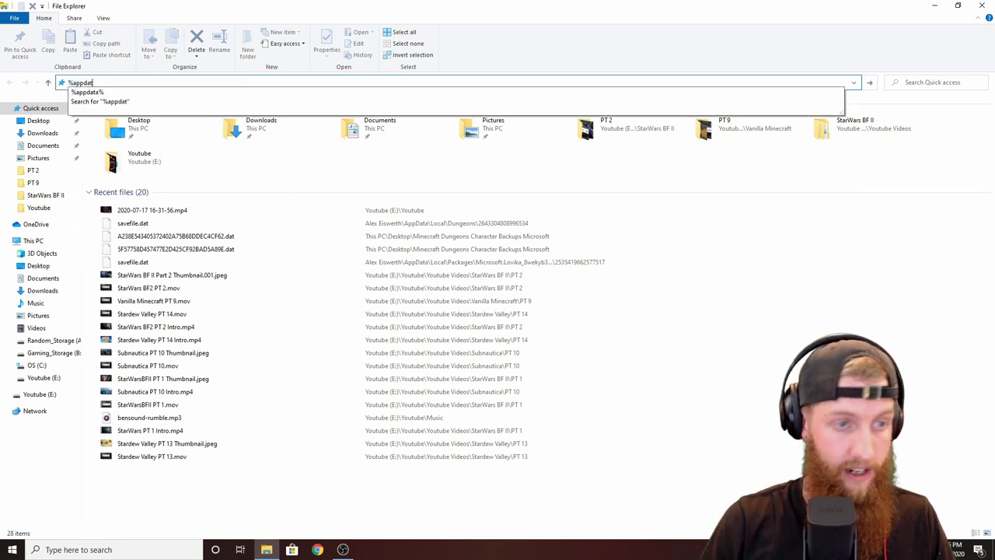
{"action": "type", "text": "at"}
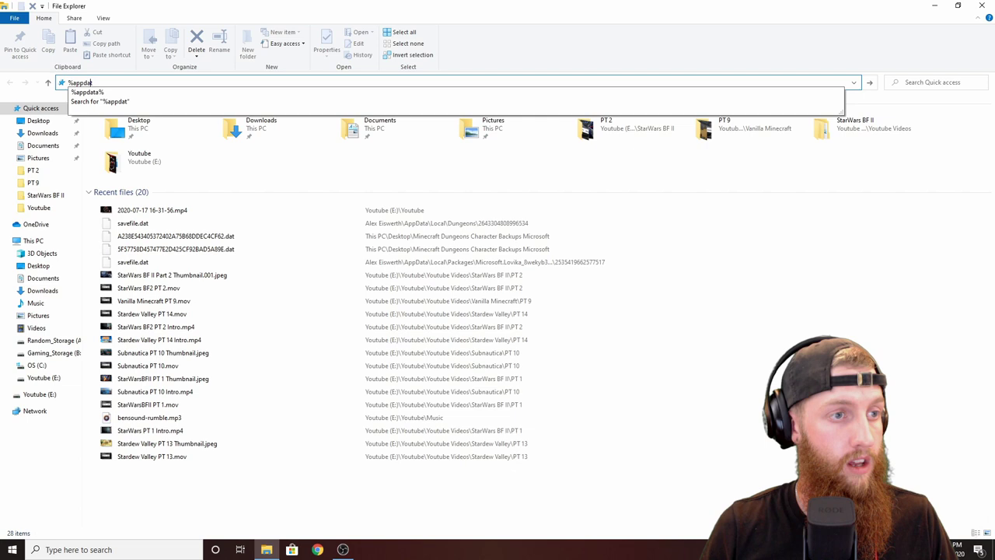
{"action": "type", "text": "a%"}
{"action": "key", "text": "Return"}
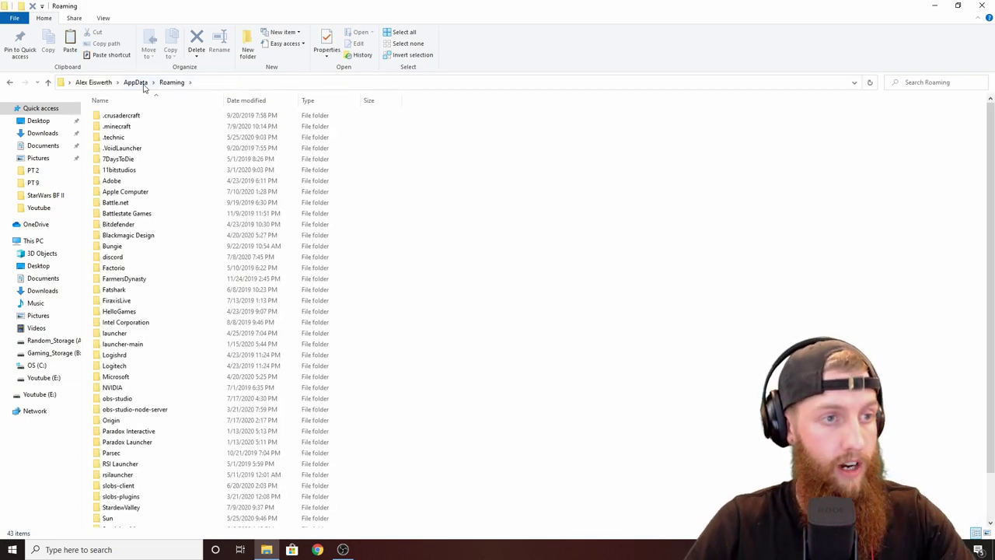
Step: Go up to AppData and open Local > Packages
{"action": "left_click", "coordinate": [139, 83]}
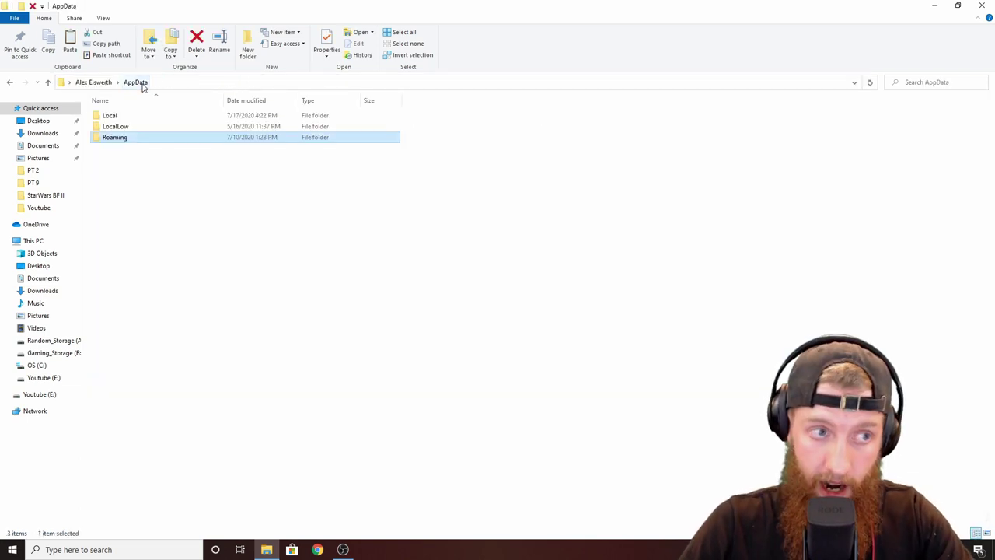
{"action": "left_click", "coordinate": [115, 116]}
{"action": "double_click", "coordinate": [117, 116]}
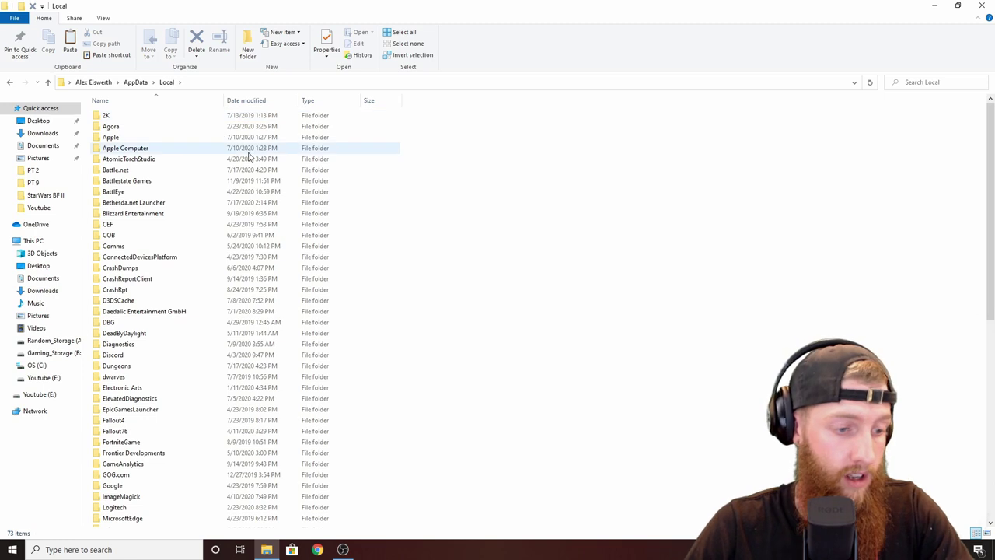
{"action": "scroll", "coordinate": [249, 157], "scroll_direction": "down", "scroll_amount": 8}
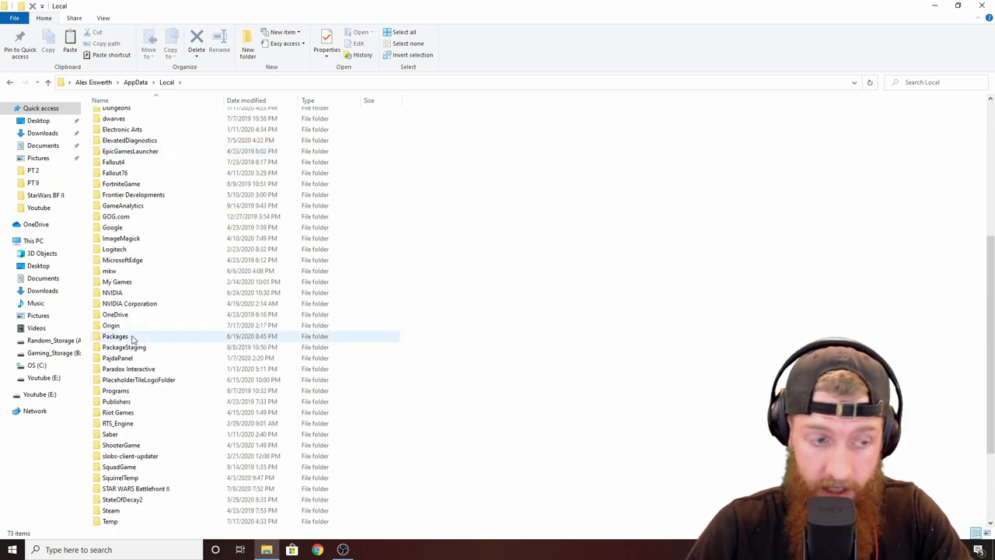
{"action": "double_click", "coordinate": [132, 338]}
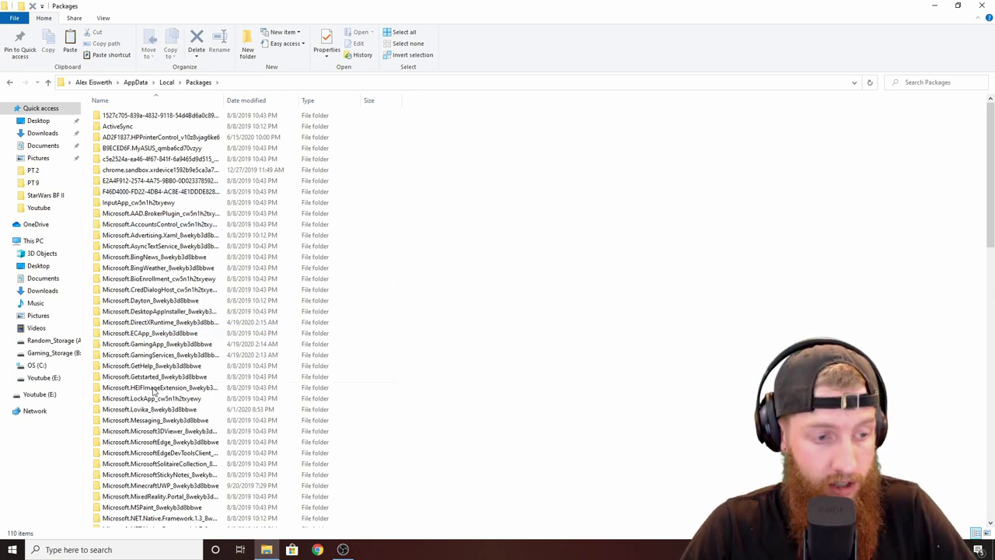
Step: Open Microsoft.Lovika_8wekyb3d8bbwe > LocalCache > Local > Dungeons > account folder > Characters
{"action": "double_click", "coordinate": [150, 412]}
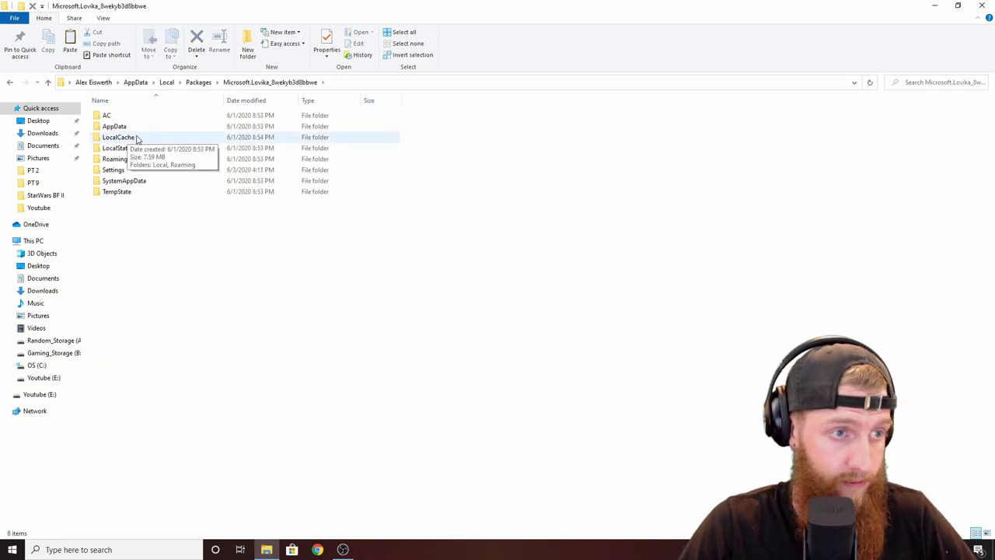
{"action": "double_click", "coordinate": [125, 139]}
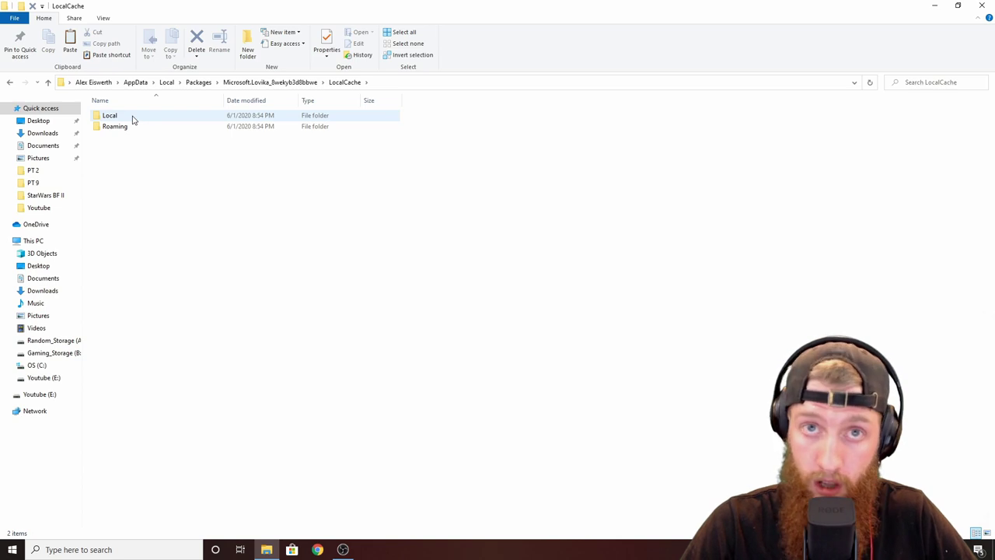
{"action": "double_click", "coordinate": [132, 117]}
{"action": "double_click", "coordinate": [117, 115]}
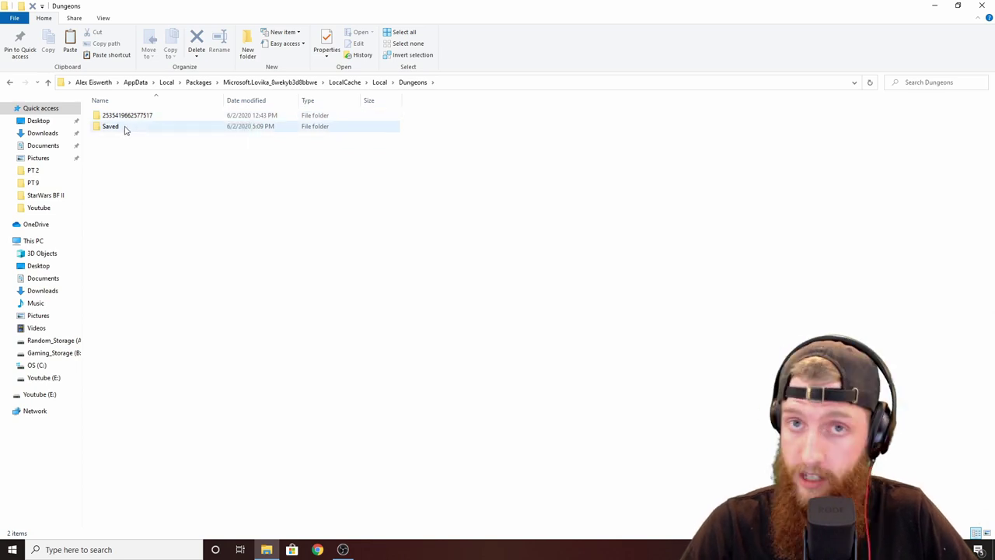
{"action": "double_click", "coordinate": [153, 116]}
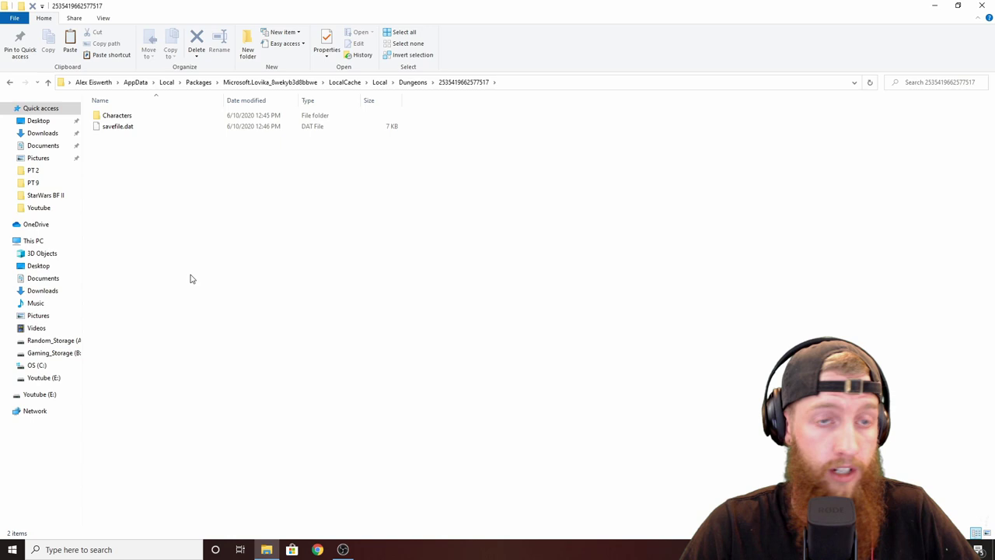
{"action": "double_click", "coordinate": [116, 116]}
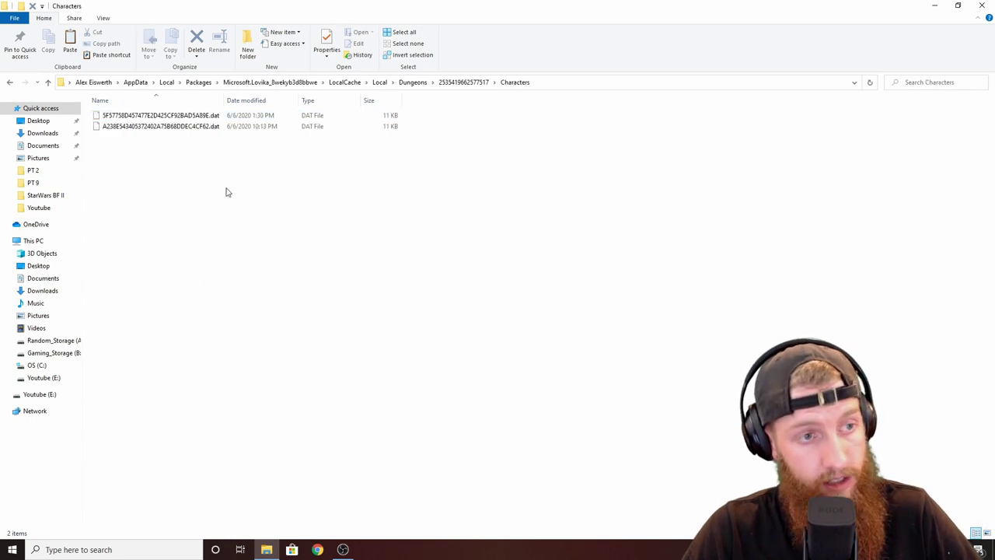
Step: Select and copy both Store-version character .dat files
{"action": "left_click_drag", "start_coordinate": [209, 144], "coordinate": [214, 116]}
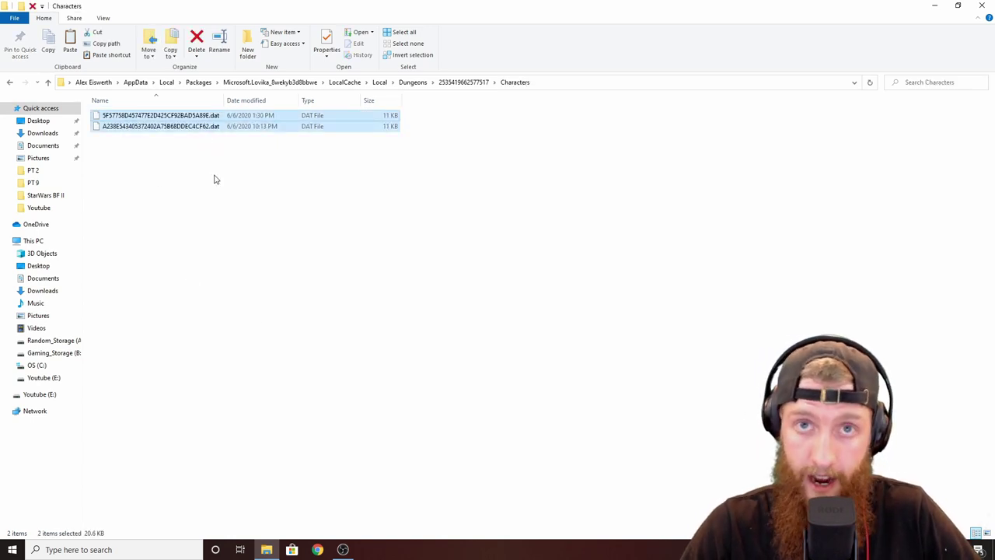
{"action": "right_click", "coordinate": [216, 114]}
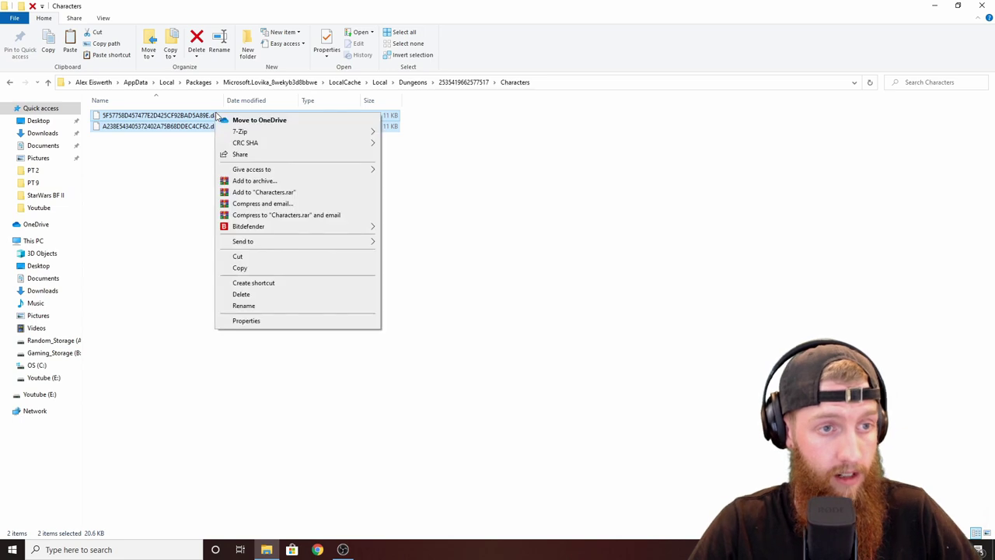
{"action": "left_click", "coordinate": [287, 267]}
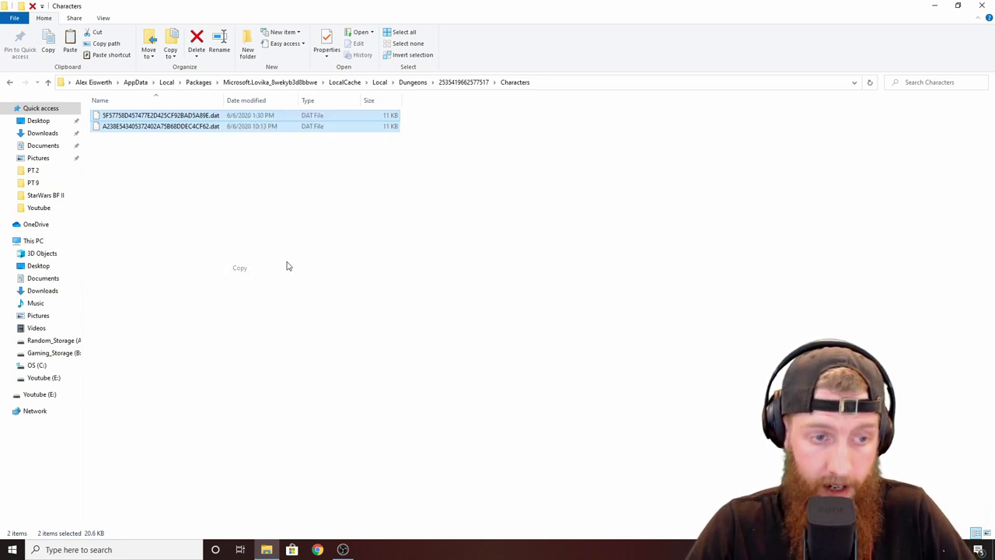
Step: Put the copied .dat files in the desktop's Minecraft Dungeons Character Backups Microsoft folder, then close it
{"action": "left_click", "coordinate": [936, 9]}
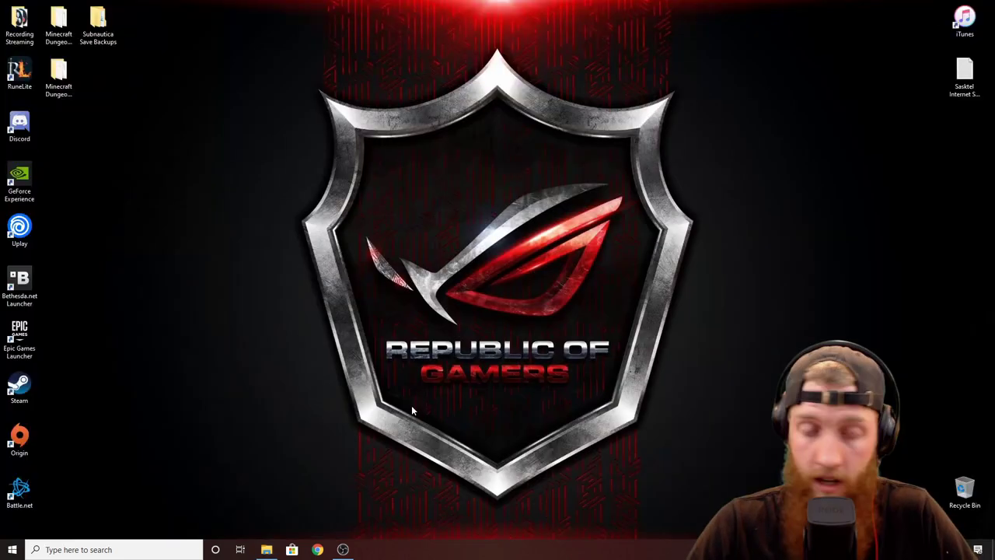
{"action": "double_click", "coordinate": [59, 23]}
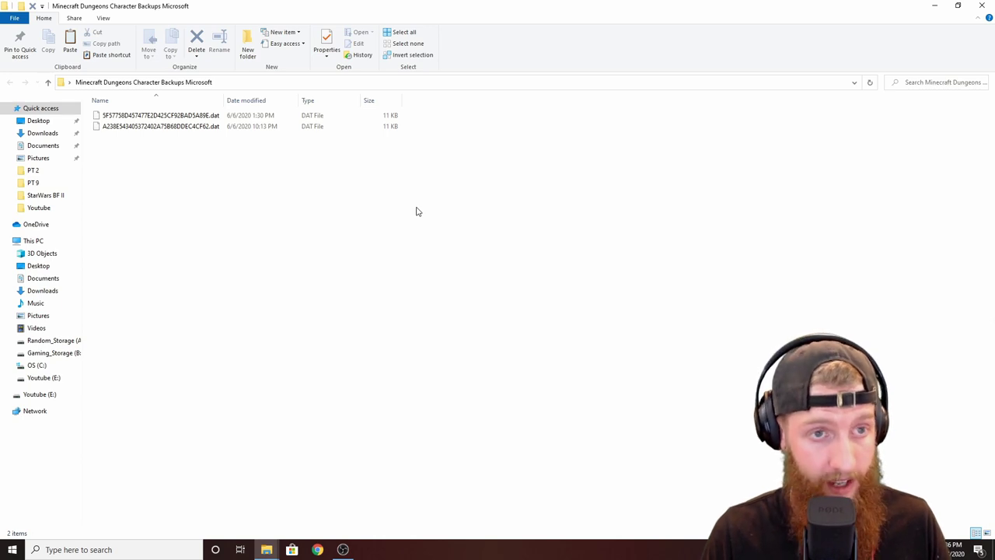
{"action": "left_click", "coordinate": [982, 5]}
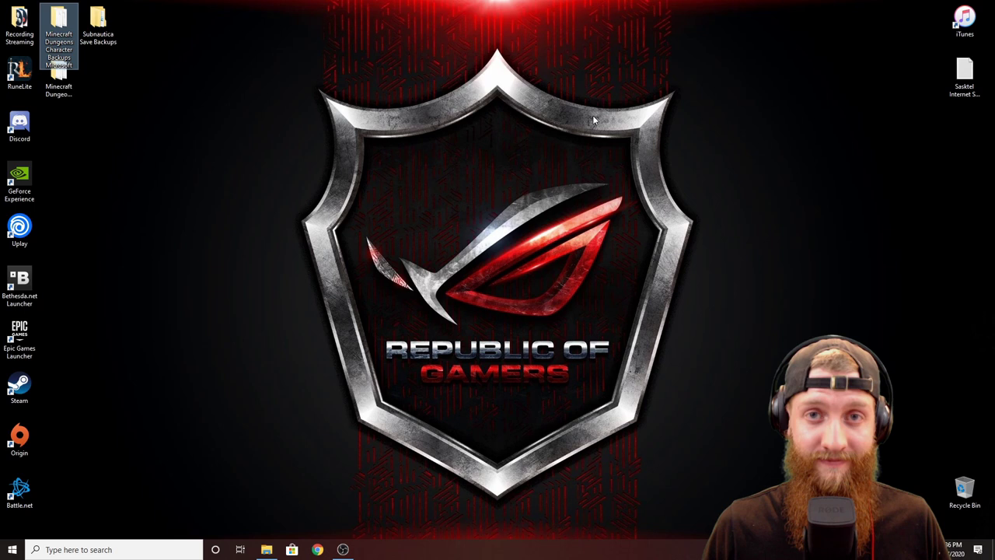